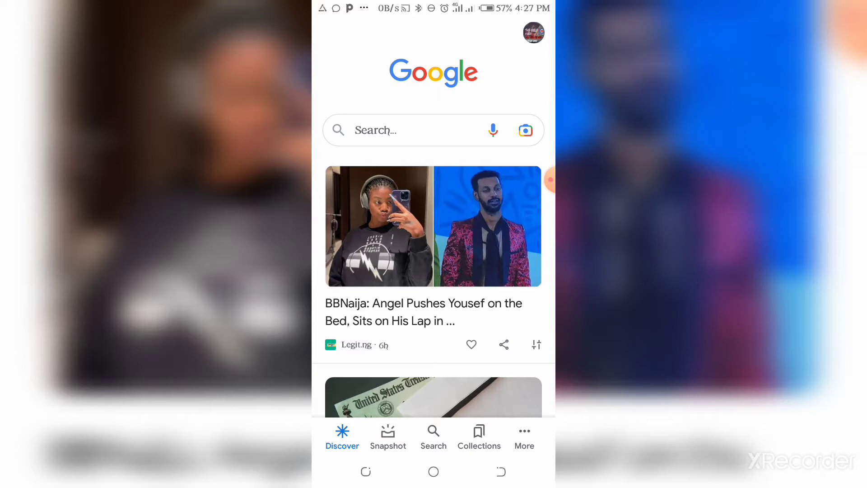
Launch Google Lens camera search over the printed page
{"action": "left_click", "coordinate": [526, 130]}
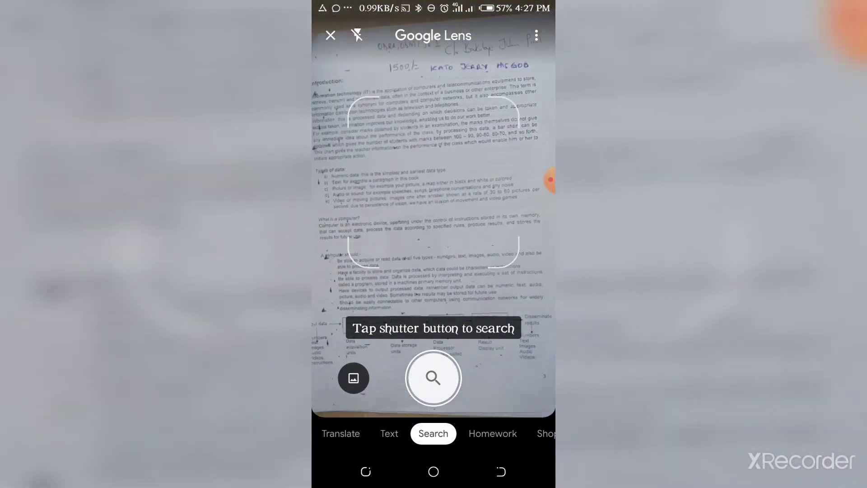
Capture the page in Lens Text mode, copy all recognised text, and return home
{"action": "left_click", "coordinate": [395, 434]}
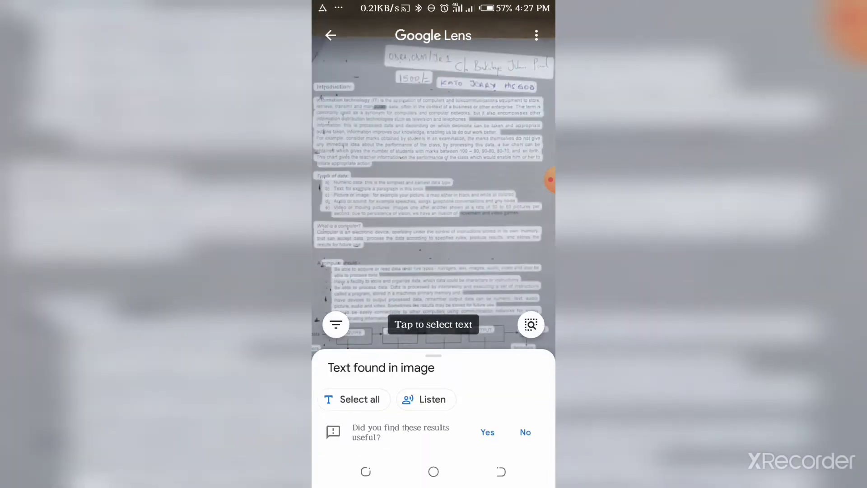
{"action": "left_click", "coordinate": [352, 399]}
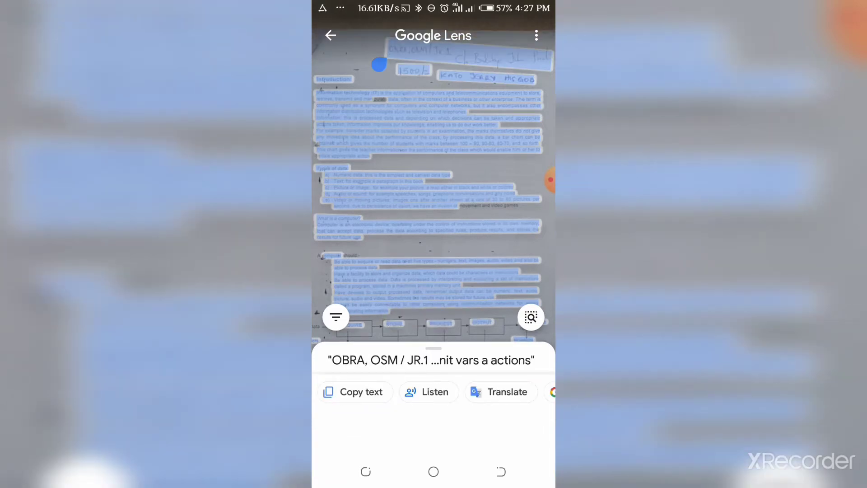
{"action": "left_click", "coordinate": [354, 391]}
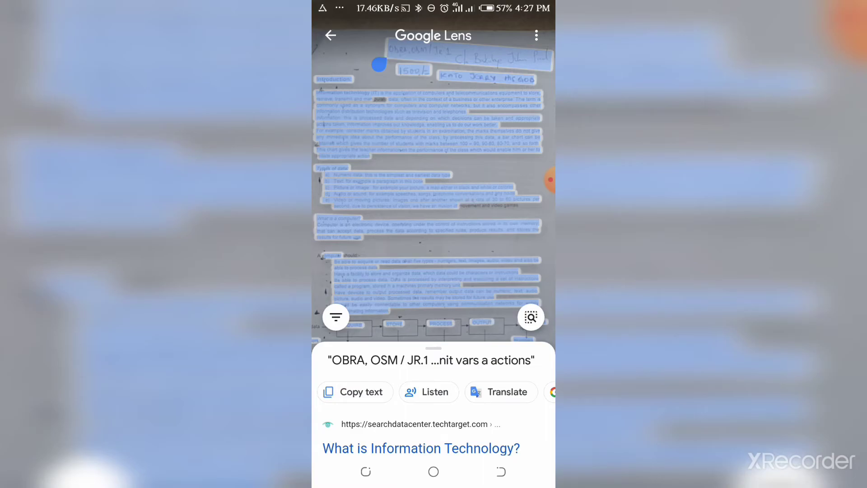
{"action": "left_click", "coordinate": [434, 470]}
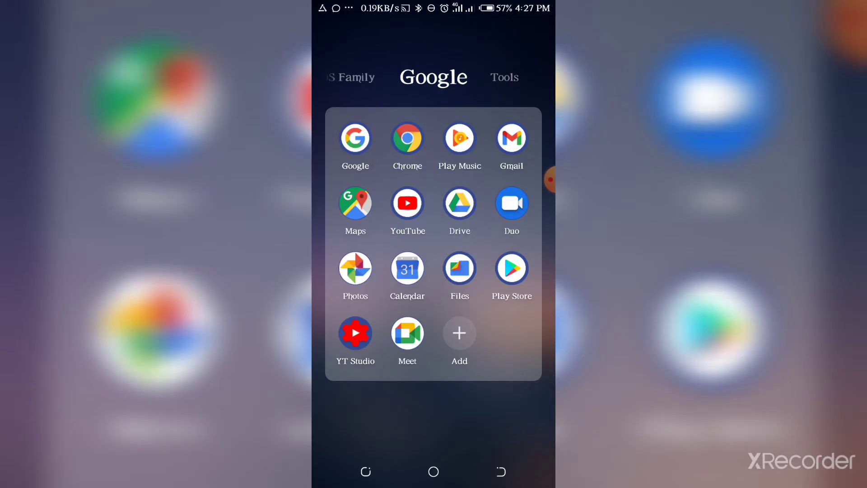
Close the Google folder and create a new blank WPS document
{"action": "left_click", "coordinate": [433, 471]}
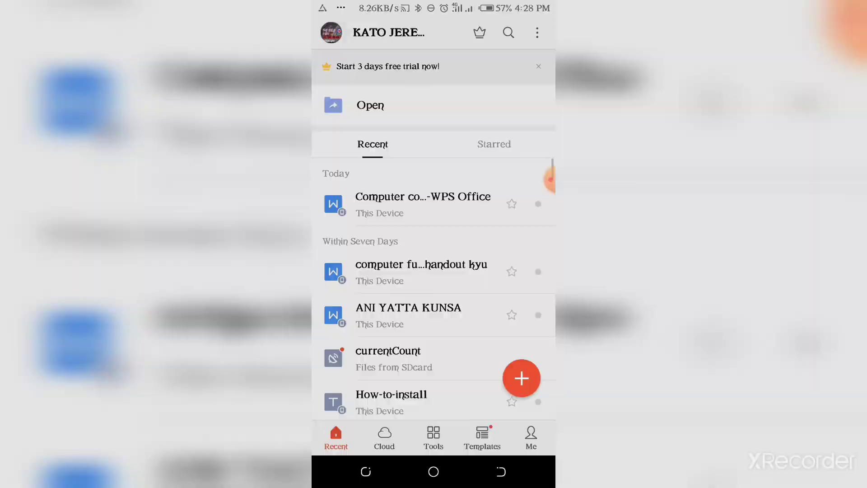
{"action": "left_click", "coordinate": [522, 377]}
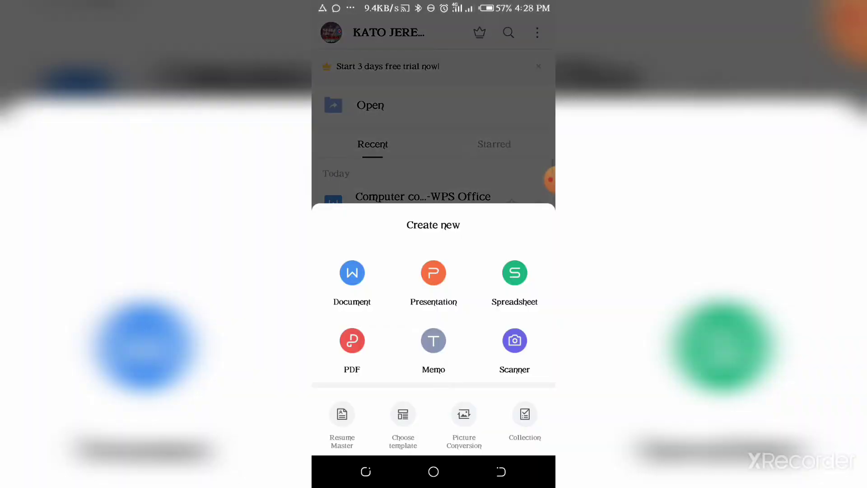
{"action": "left_click", "coordinate": [352, 272]}
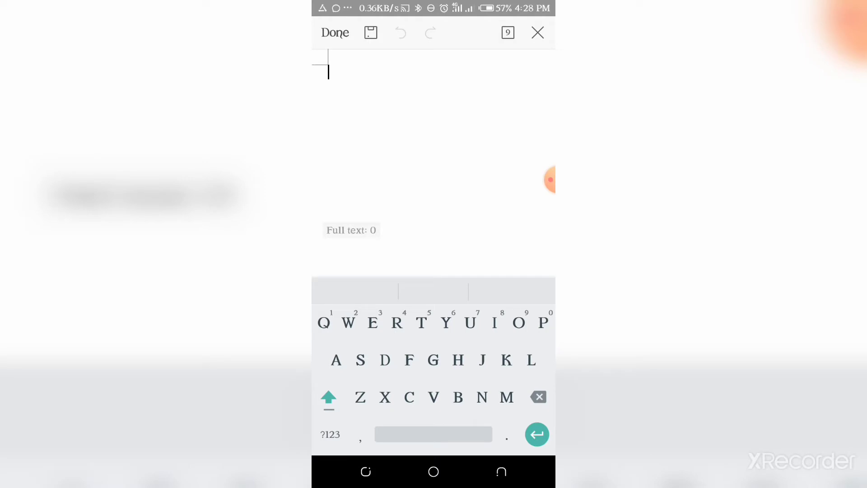
{"action": "left_click", "coordinate": [328, 71]}
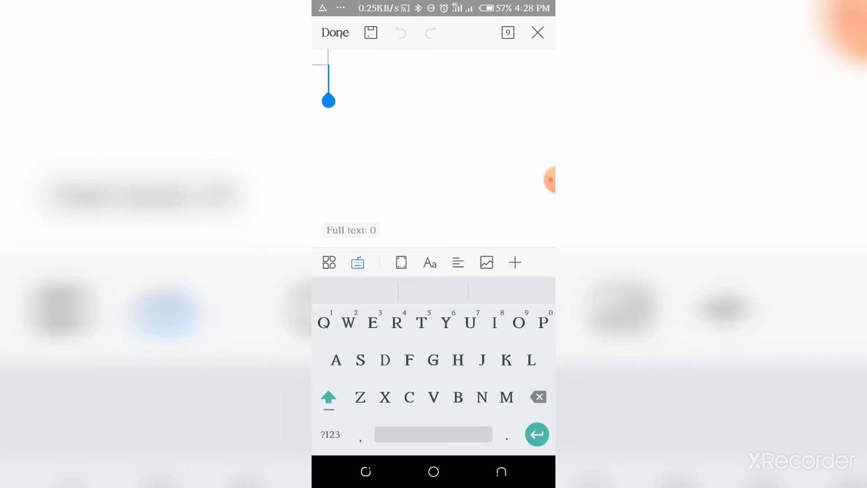
{"action": "left_click", "coordinate": [328, 100]}
{"action": "left_click", "coordinate": [462, 158]}
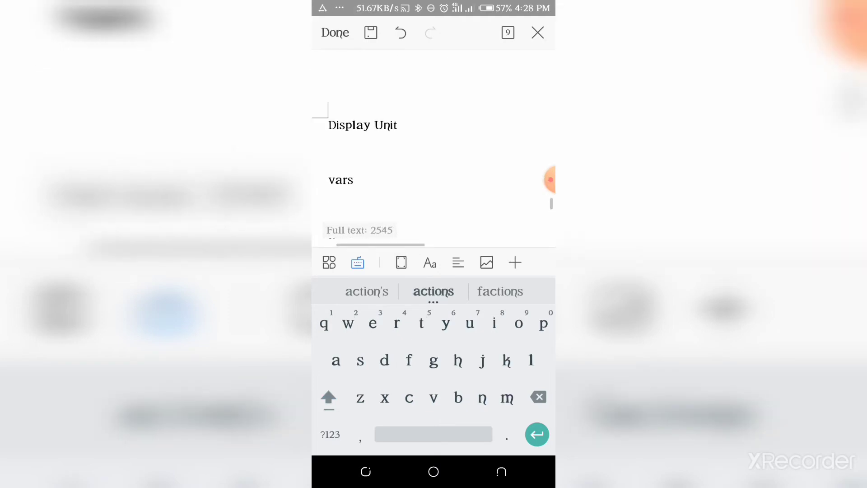
{"action": "scroll", "coordinate": [433, 149], "scroll_direction": "up", "scroll_amount": 5}
{"action": "scroll", "coordinate": [434, 149], "scroll_direction": "up", "scroll_amount": 10}
{"action": "scroll", "coordinate": [434, 149], "scroll_direction": "up", "scroll_amount": 10}
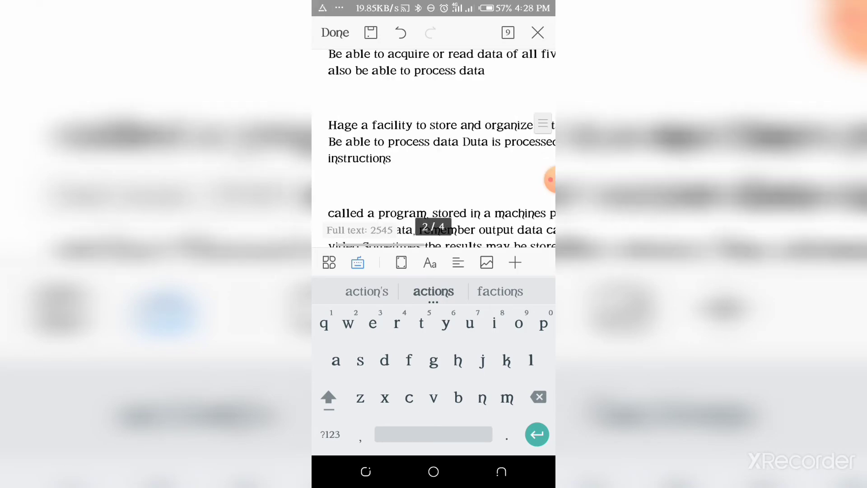
{"action": "scroll", "coordinate": [433, 149], "scroll_direction": "up", "scroll_amount": 10}
{"action": "scroll", "coordinate": [434, 149], "scroll_direction": "up", "scroll_amount": 5}
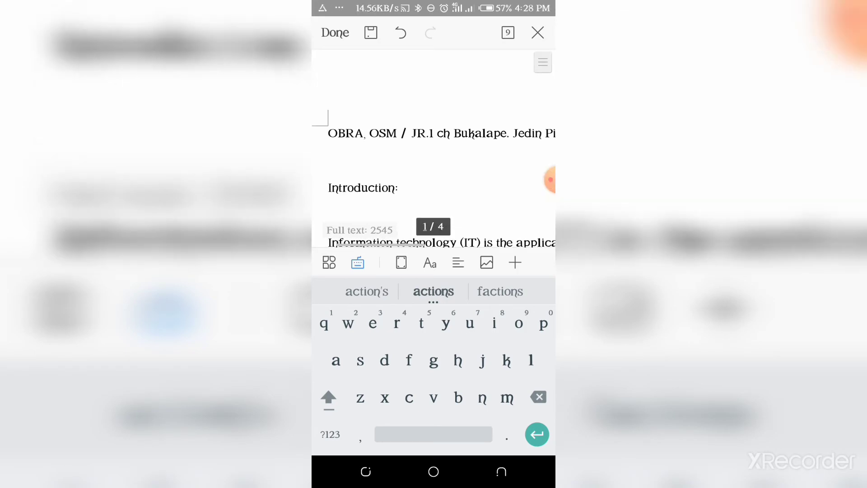
{"action": "scroll", "coordinate": [433, 149], "scroll_direction": "down", "scroll_amount": 2}
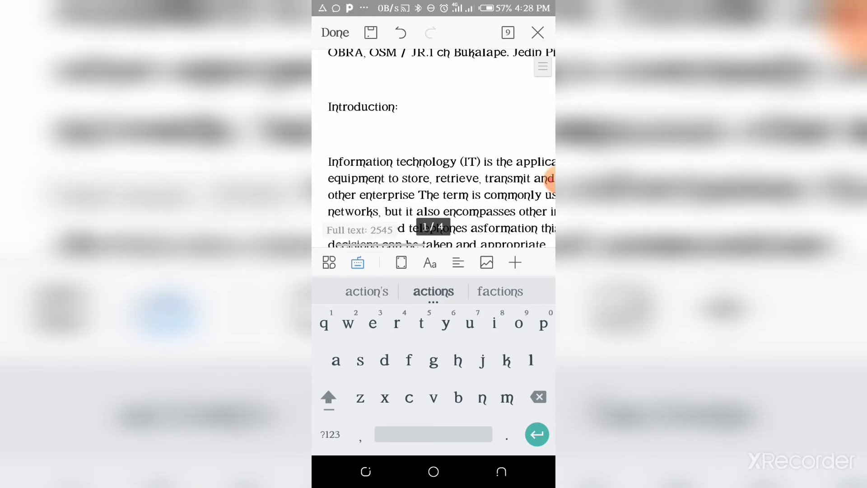
{"action": "scroll", "coordinate": [434, 149], "scroll_direction": "down", "scroll_amount": 2}
{"action": "scroll", "coordinate": [434, 149], "scroll_direction": "down", "scroll_amount": 2}
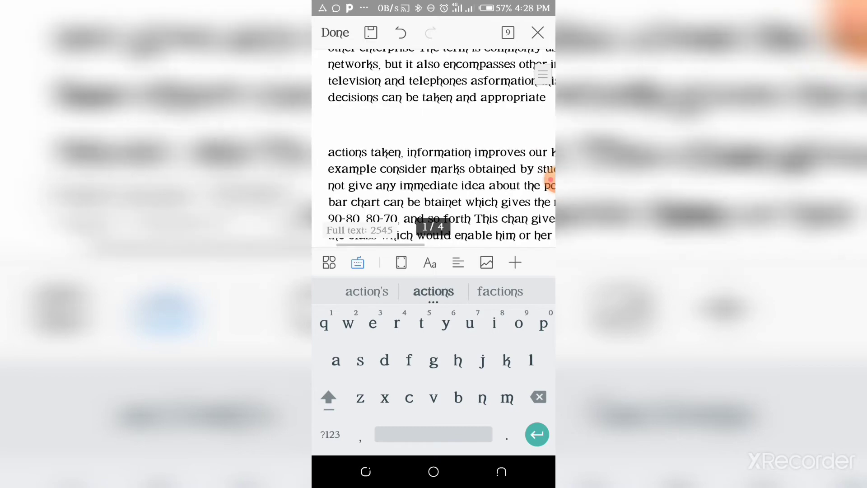
{"action": "scroll", "coordinate": [434, 149], "scroll_direction": "down", "scroll_amount": 3}
{"action": "scroll", "coordinate": [433, 149], "scroll_direction": "down", "scroll_amount": 3}
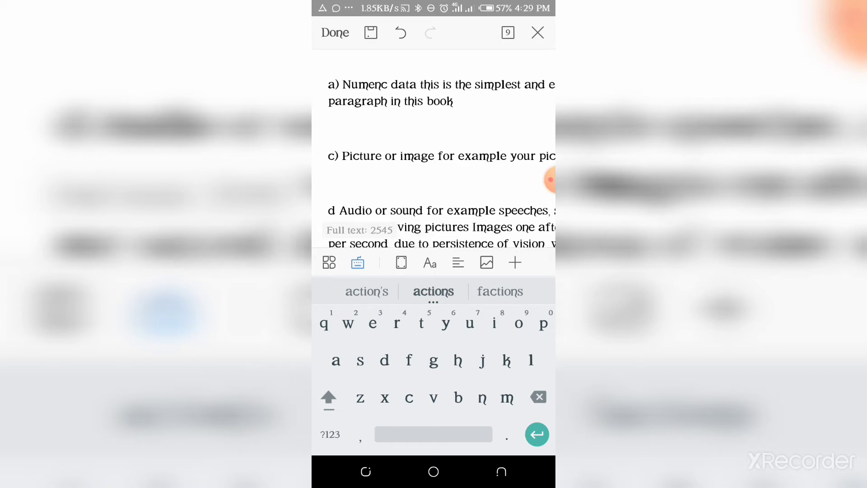
{"action": "scroll", "coordinate": [434, 149], "scroll_direction": "up", "scroll_amount": 1}
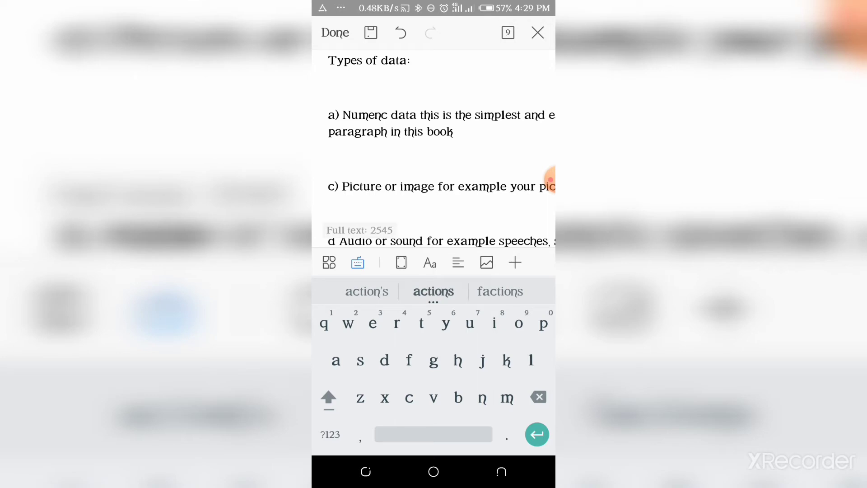
{"action": "scroll", "coordinate": [434, 149], "scroll_direction": "up", "scroll_amount": 1}
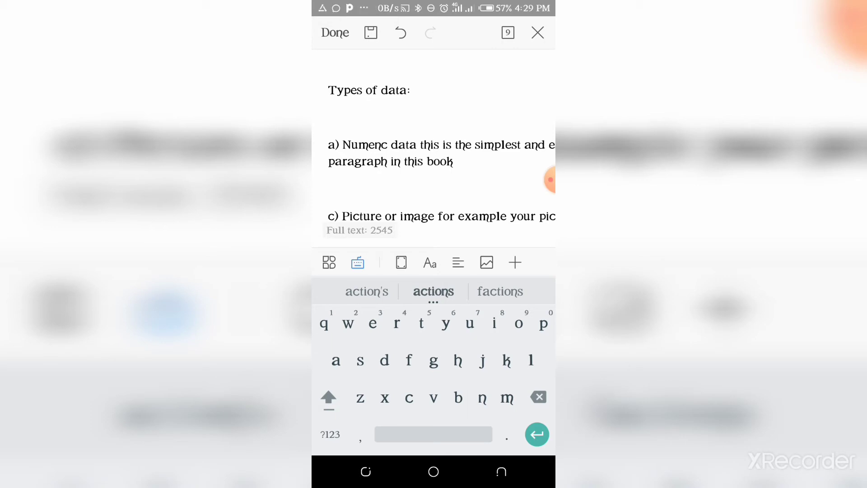
{"action": "scroll", "coordinate": [434, 136], "scroll_direction": "down", "scroll_amount": 5}
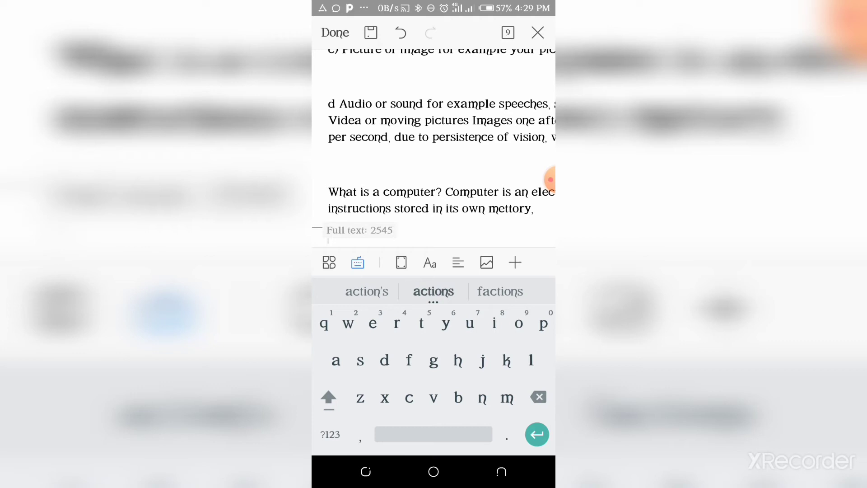
{"action": "scroll", "coordinate": [433, 135], "scroll_direction": "down", "scroll_amount": 10}
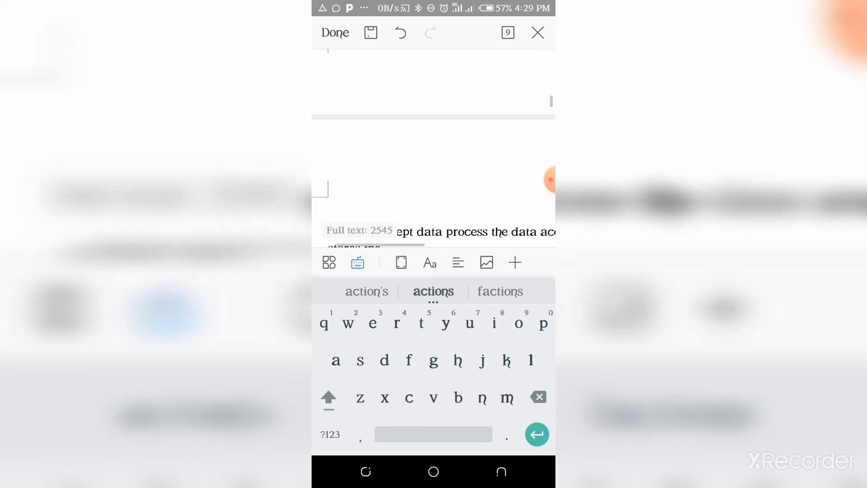
{"action": "scroll", "coordinate": [434, 136], "scroll_direction": "down", "scroll_amount": 3}
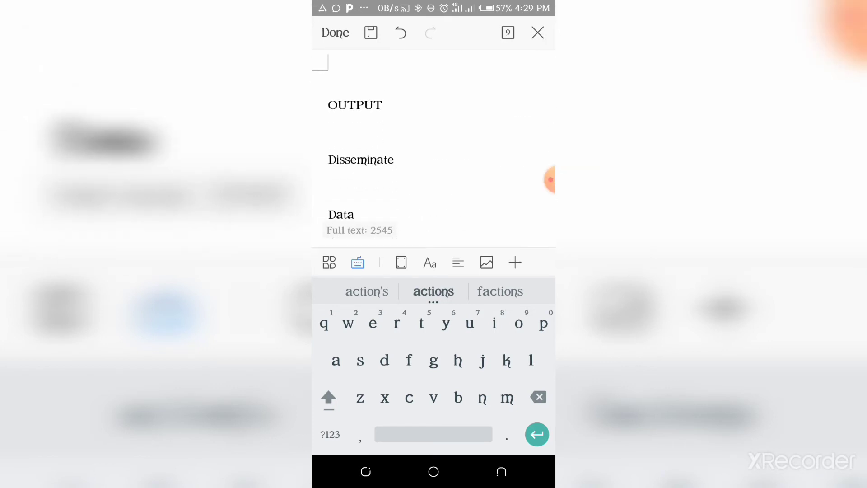
{"action": "scroll", "coordinate": [433, 135], "scroll_direction": "down", "scroll_amount": 2}
{"action": "scroll", "coordinate": [434, 135], "scroll_direction": "down", "scroll_amount": 3}
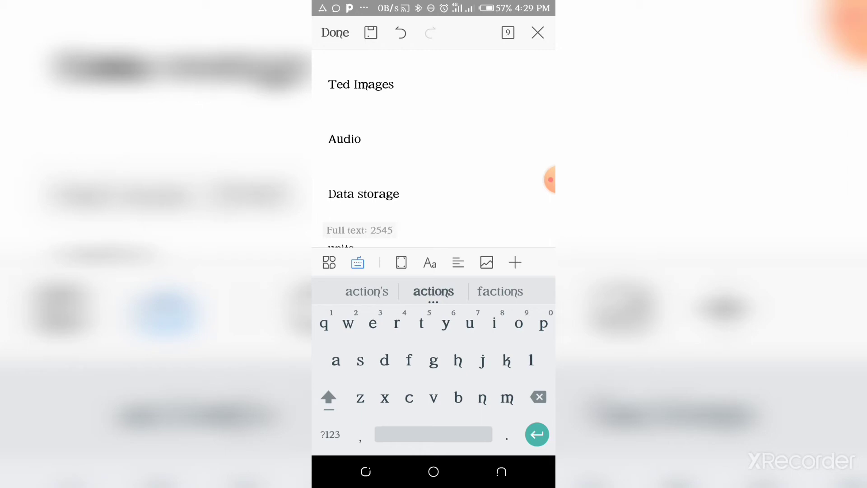
Save the document as .docx in WPS Cloud, keeping the default name
{"action": "left_click", "coordinate": [370, 33]}
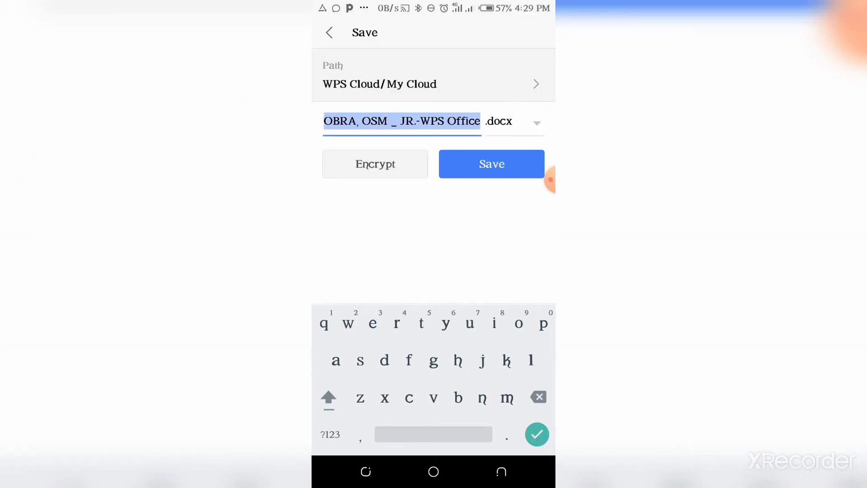
{"action": "left_click", "coordinate": [550, 180]}
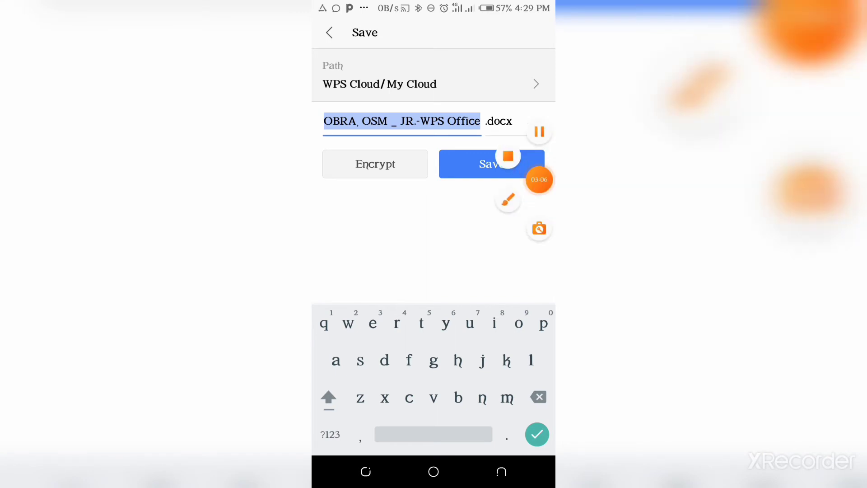
{"action": "key", "text": "Return"}
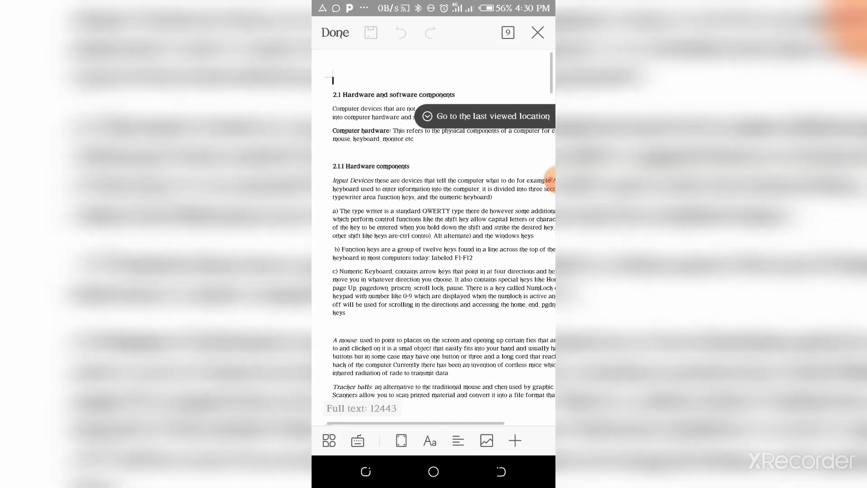
{"action": "scroll", "coordinate": [433, 238], "scroll_direction": "down", "scroll_amount": 3}
{"action": "scroll", "coordinate": [433, 238], "scroll_direction": "down", "scroll_amount": 2}
{"action": "scroll", "coordinate": [434, 237], "scroll_direction": "up", "scroll_amount": 2}
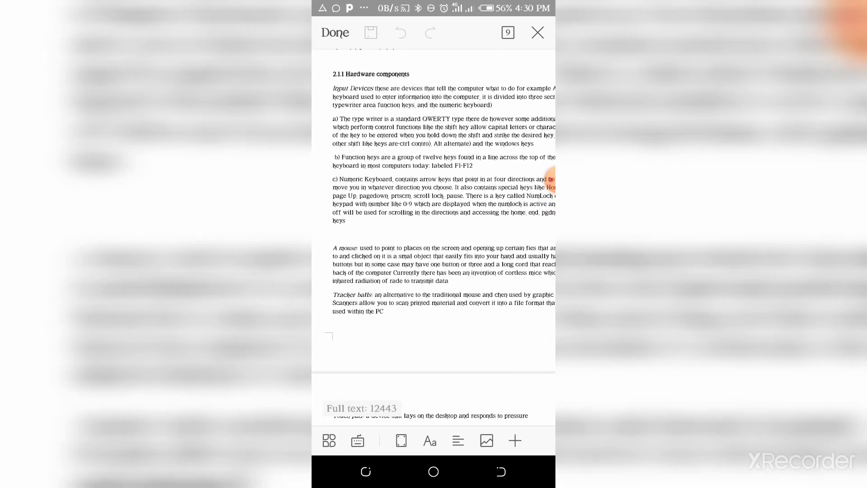
{"action": "scroll", "coordinate": [434, 237], "scroll_direction": "down", "scroll_amount": 4}
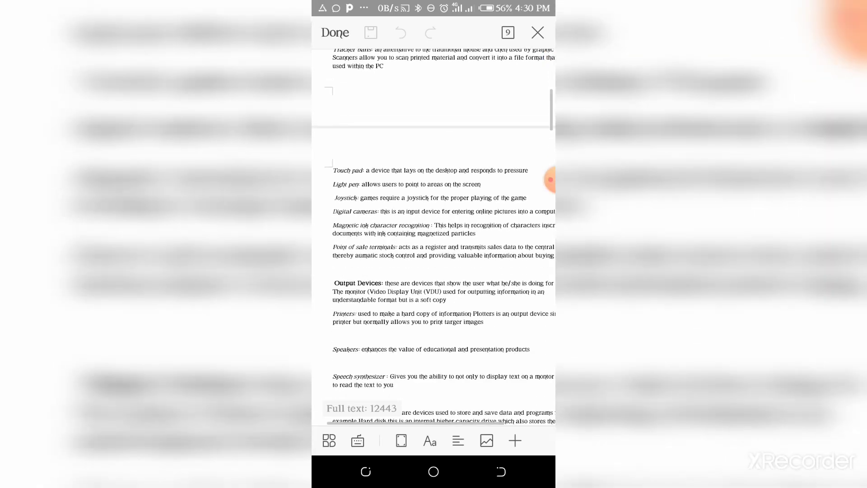
{"action": "scroll", "coordinate": [434, 271], "scroll_direction": "down", "scroll_amount": 5}
{"action": "scroll", "coordinate": [433, 271], "scroll_direction": "down", "scroll_amount": 2}
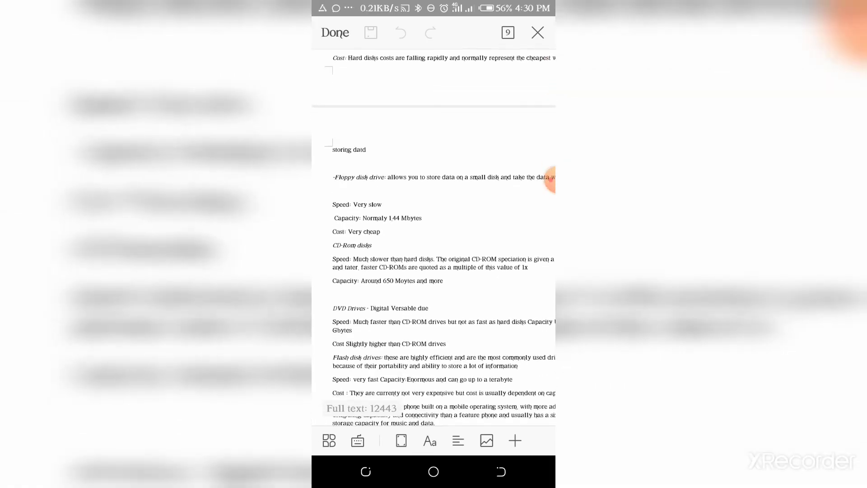
{"action": "scroll", "coordinate": [434, 270], "scroll_direction": "down", "scroll_amount": 3}
{"action": "scroll", "coordinate": [433, 271], "scroll_direction": "down", "scroll_amount": 3}
{"action": "scroll", "coordinate": [434, 272], "scroll_direction": "down", "scroll_amount": 1}
{"action": "scroll", "coordinate": [434, 271], "scroll_direction": "down", "scroll_amount": 3}
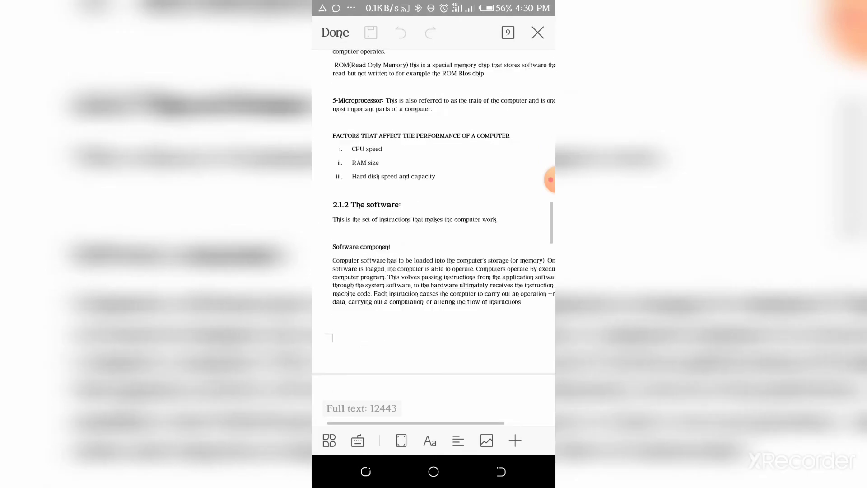
{"action": "scroll", "coordinate": [434, 271], "scroll_direction": "down", "scroll_amount": 5}
{"action": "scroll", "coordinate": [434, 271], "scroll_direction": "down", "scroll_amount": 5}
{"action": "scroll", "coordinate": [433, 271], "scroll_direction": "down", "scroll_amount": 5}
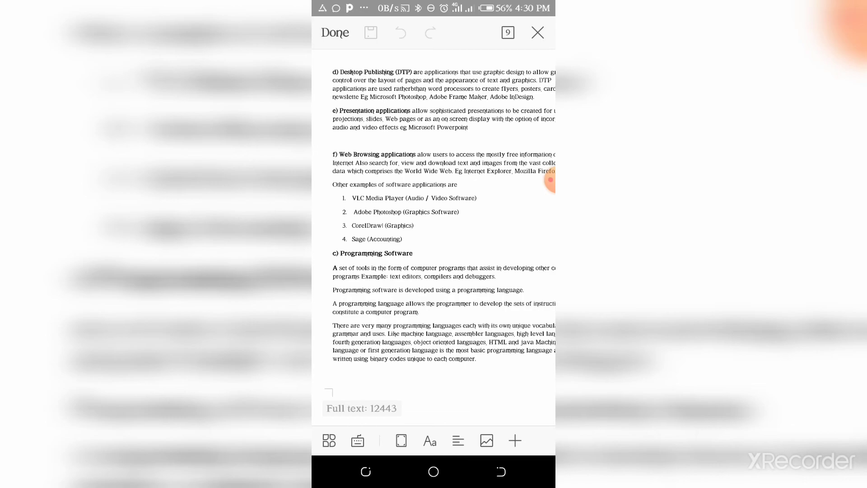
{"action": "scroll", "coordinate": [433, 238], "scroll_direction": "up", "scroll_amount": 5}
{"action": "scroll", "coordinate": [433, 237], "scroll_direction": "up", "scroll_amount": 5}
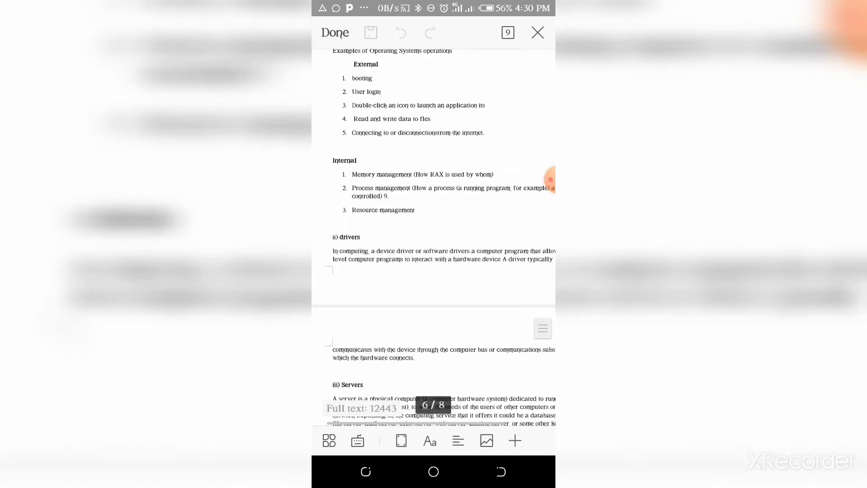
{"action": "scroll", "coordinate": [434, 238], "scroll_direction": "up", "scroll_amount": 5}
{"action": "scroll", "coordinate": [434, 237], "scroll_direction": "up", "scroll_amount": 5}
{"action": "scroll", "coordinate": [434, 237], "scroll_direction": "up", "scroll_amount": 10}
{"action": "scroll", "coordinate": [433, 238], "scroll_direction": "up", "scroll_amount": 2}
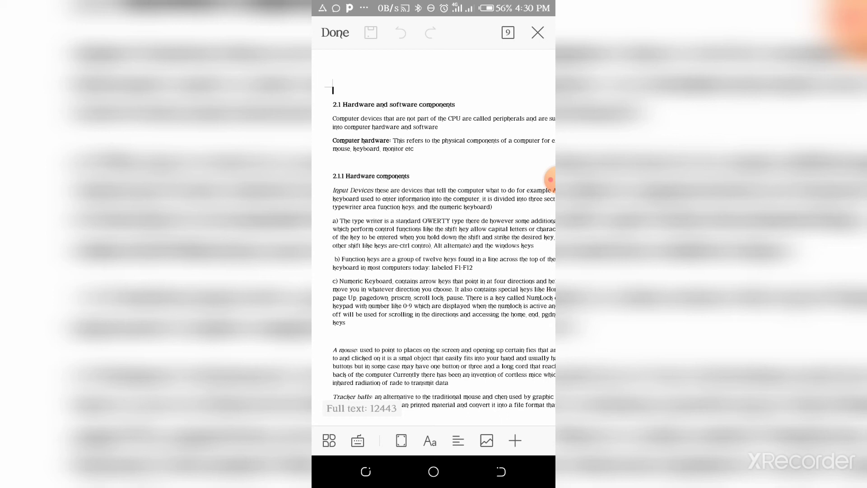
{"action": "left_click", "coordinate": [550, 179]}
{"action": "left_click", "coordinate": [539, 178]}
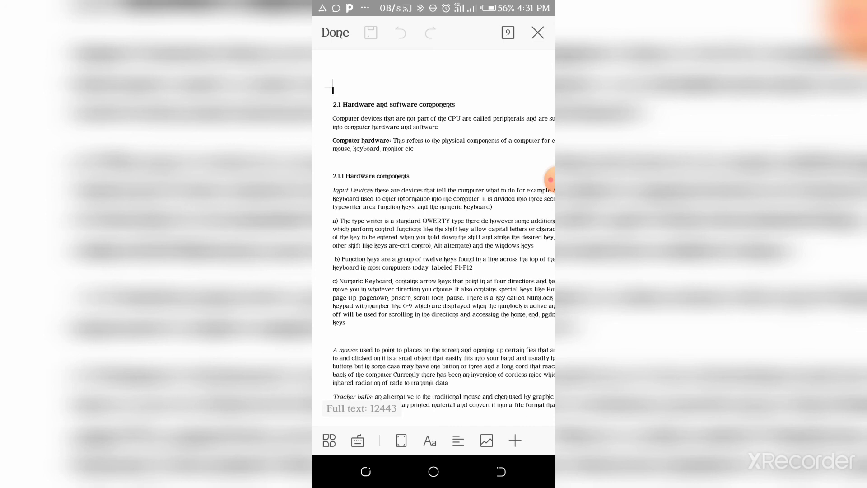
{"action": "left_click", "coordinate": [551, 180]}
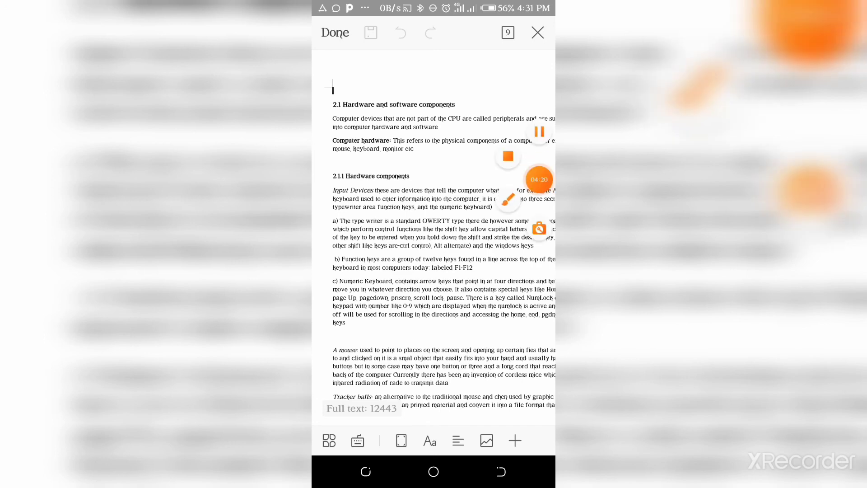